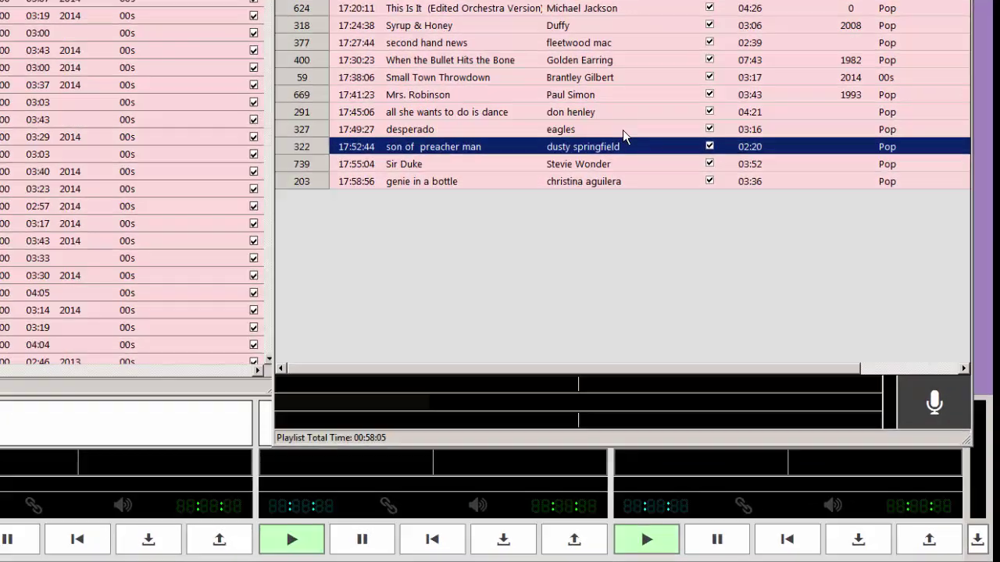
- With son of preacher man selected below desperado, record a 9-second voice track inserted above it
{"action": "left_click", "coordinate": [715, 264]}
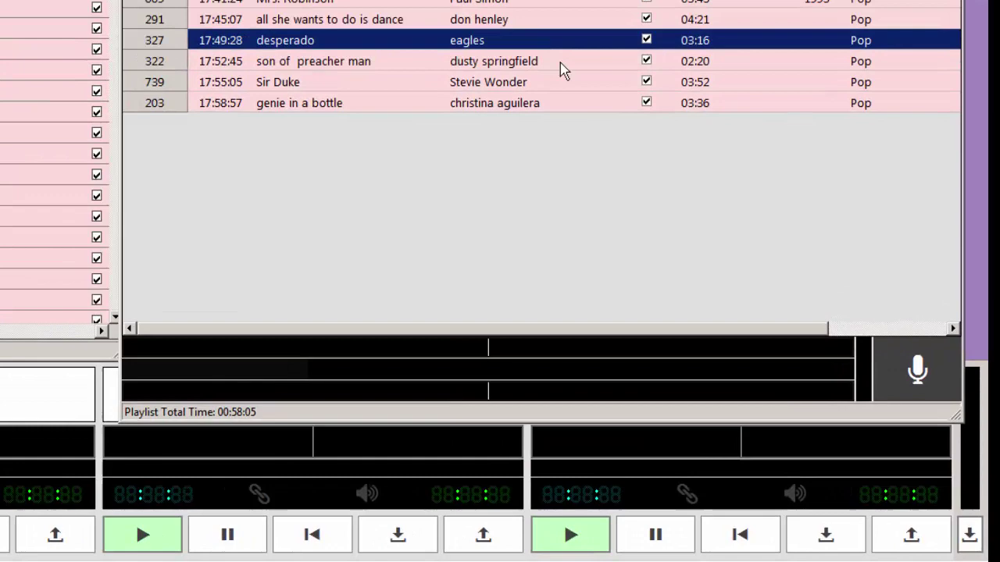
{"action": "left_click", "coordinate": [560, 63]}
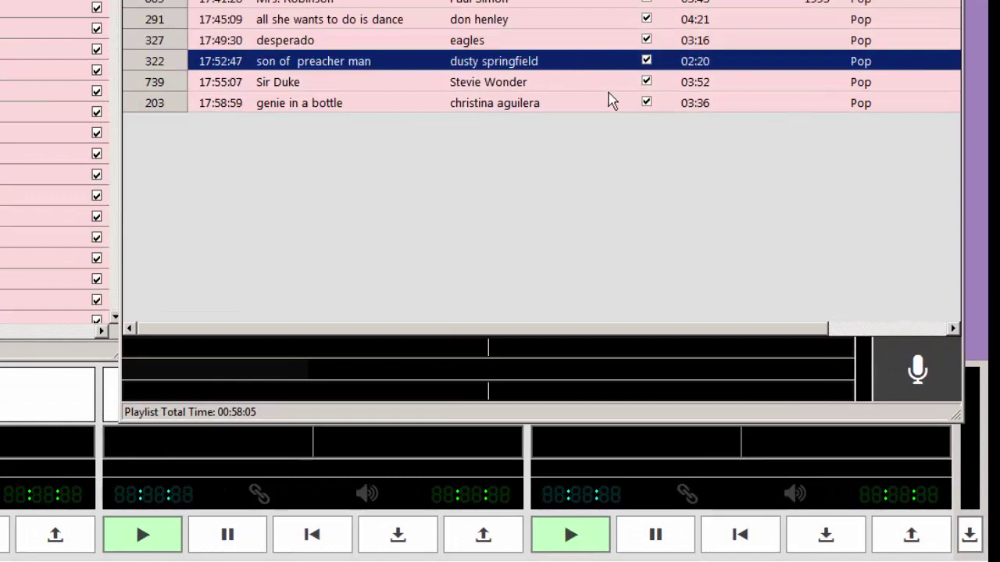
{"action": "left_click", "coordinate": [559, 44]}
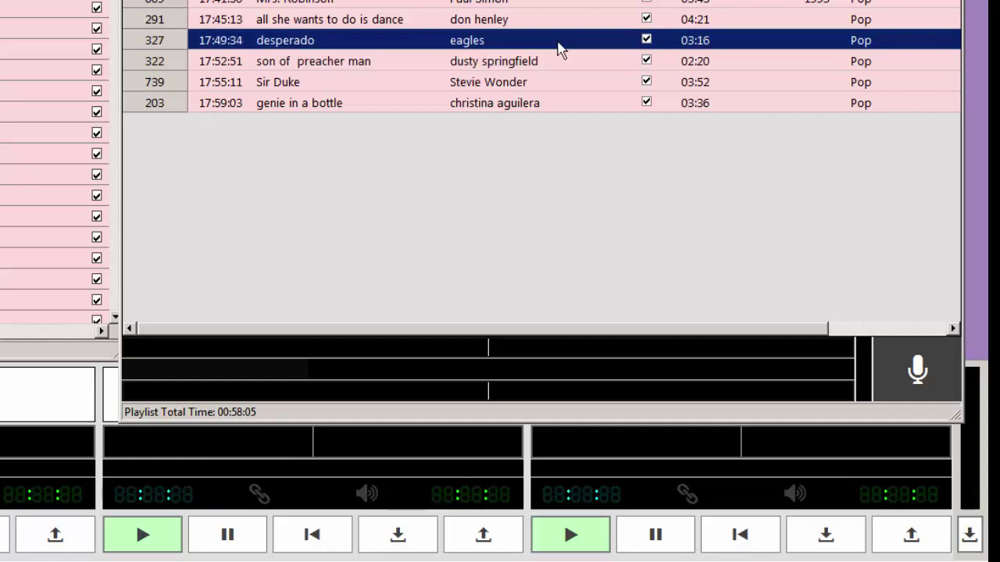
{"action": "left_click", "coordinate": [571, 66]}
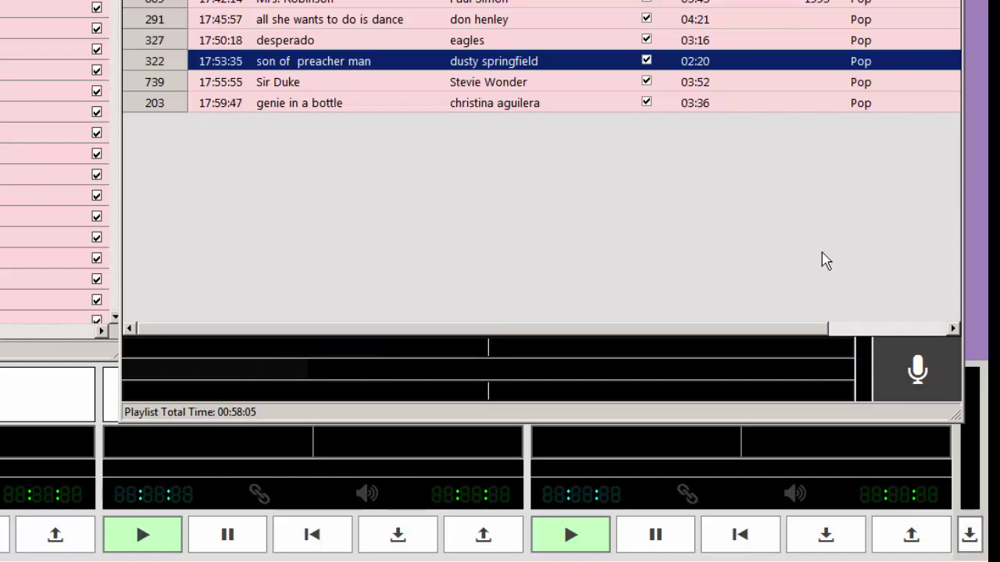
{"action": "left_click", "coordinate": [903, 373]}
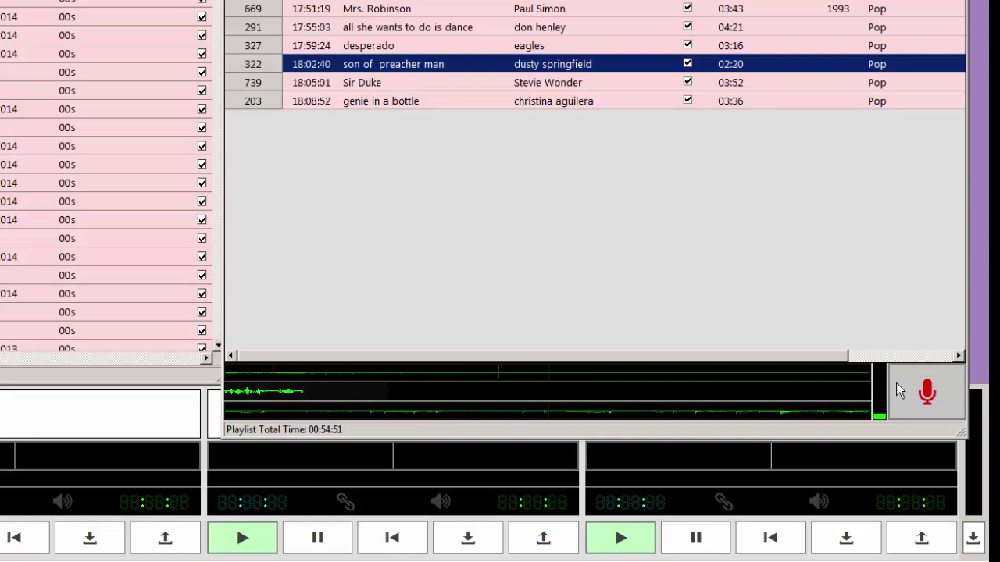
{"action": "left_click", "coordinate": [896, 382]}
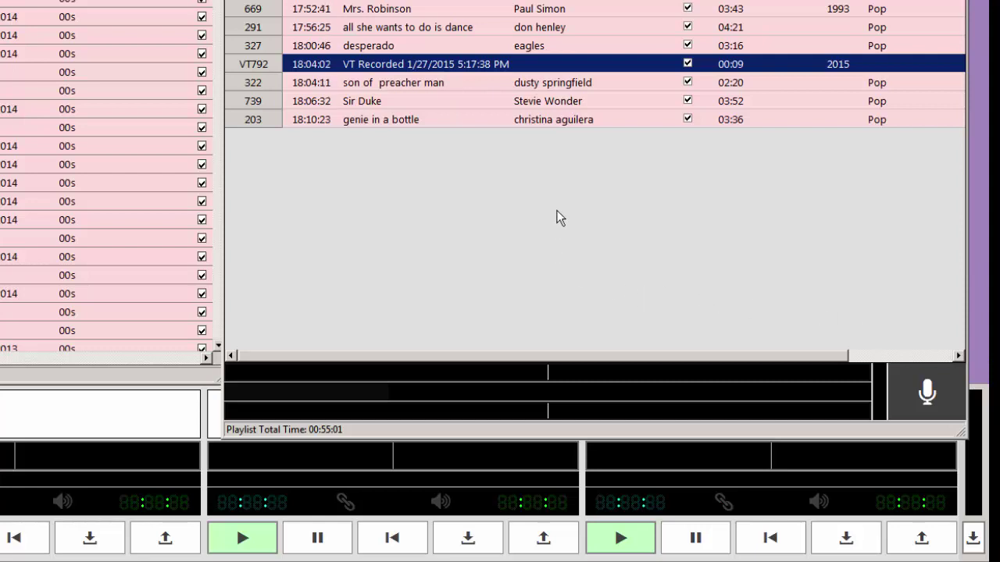
- Open the voice track's segue editor, zoom into the transition, and preview from near desperado's end
{"action": "double_click", "coordinate": [565, 62]}
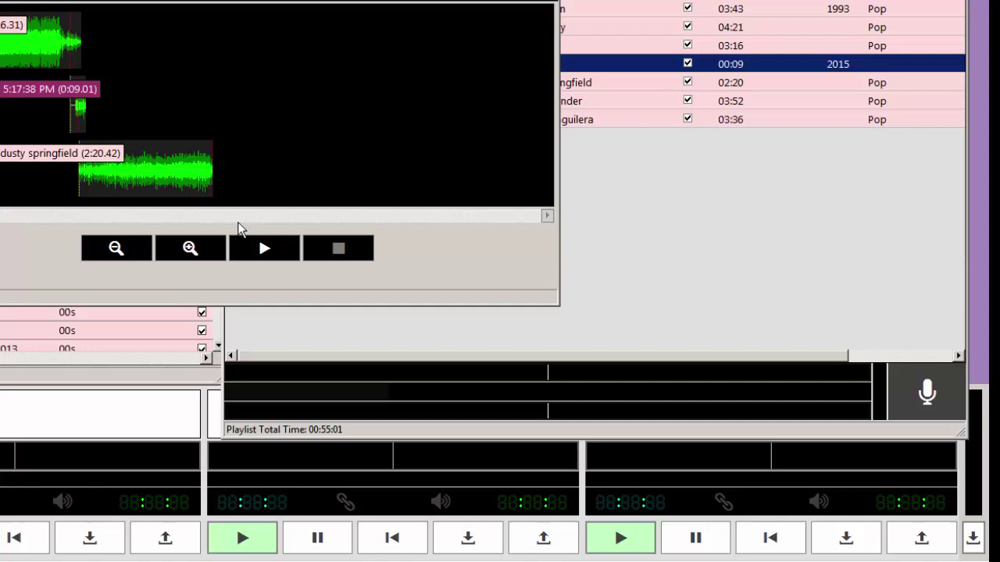
{"action": "left_click", "coordinate": [197, 256]}
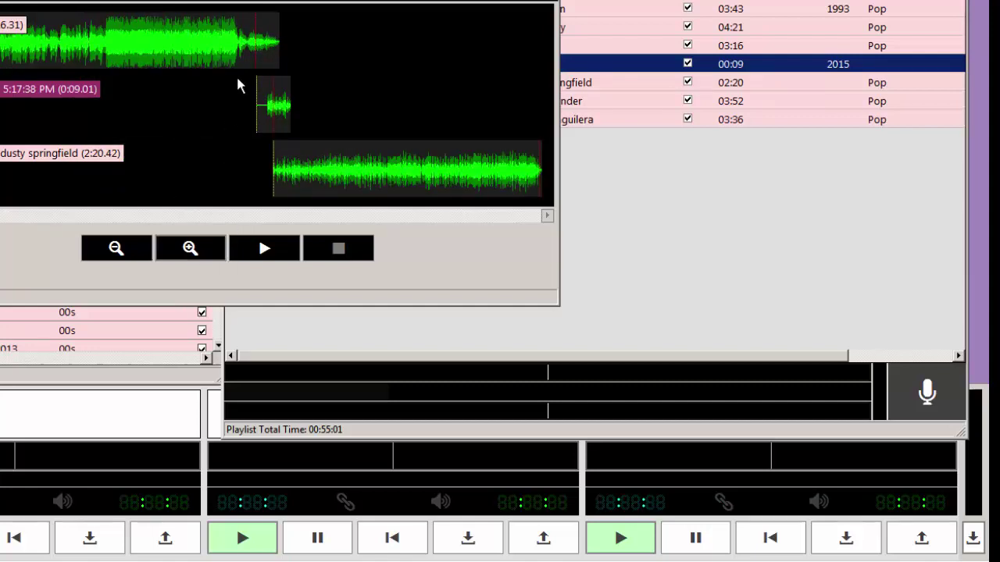
{"action": "left_click", "coordinate": [245, 115]}
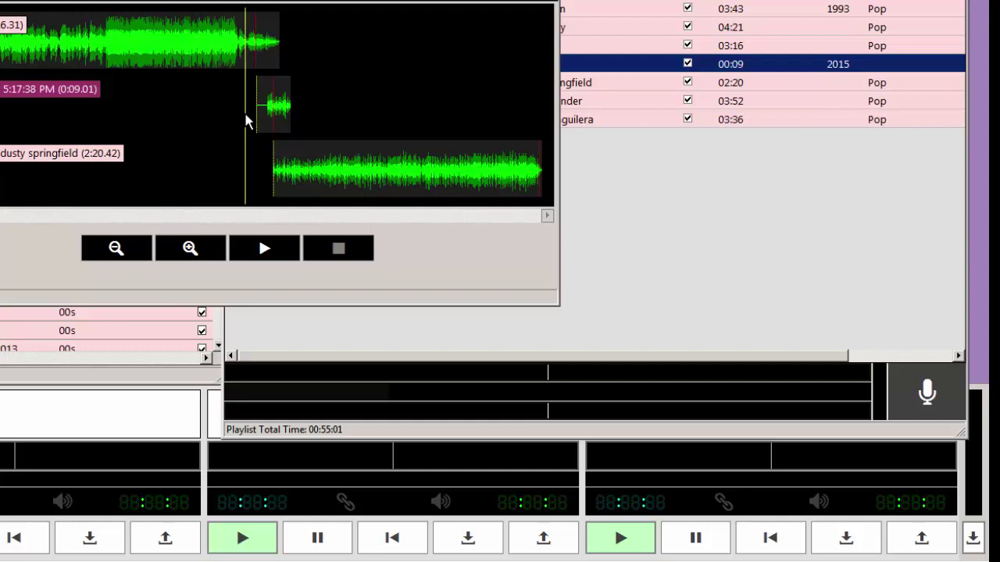
{"action": "left_click", "coordinate": [263, 250]}
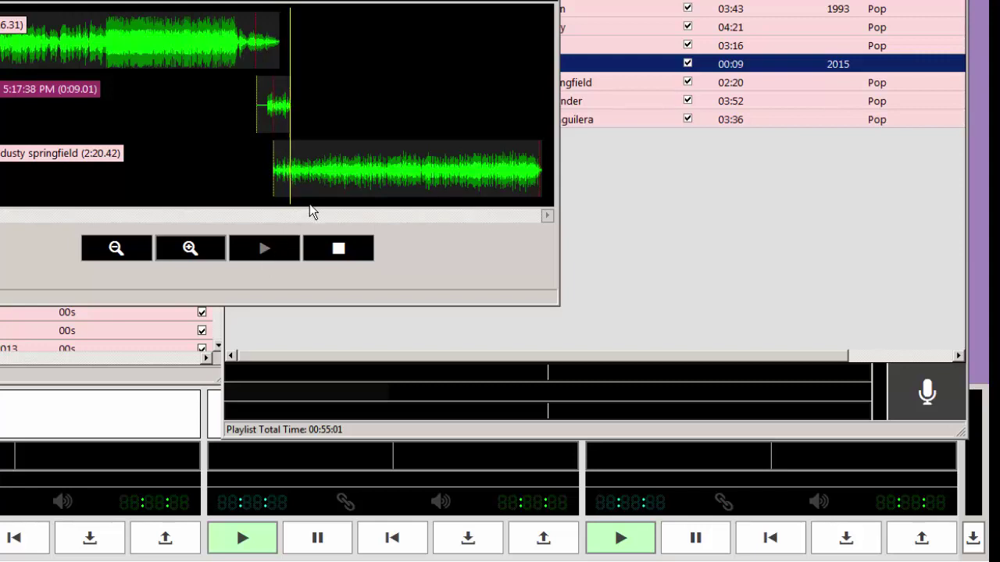
- Drag son of preacher man left in two nudges until it starts with the voice track, previewing between
{"action": "left_click_drag", "start_coordinate": [319, 179], "coordinate": [311, 178]}
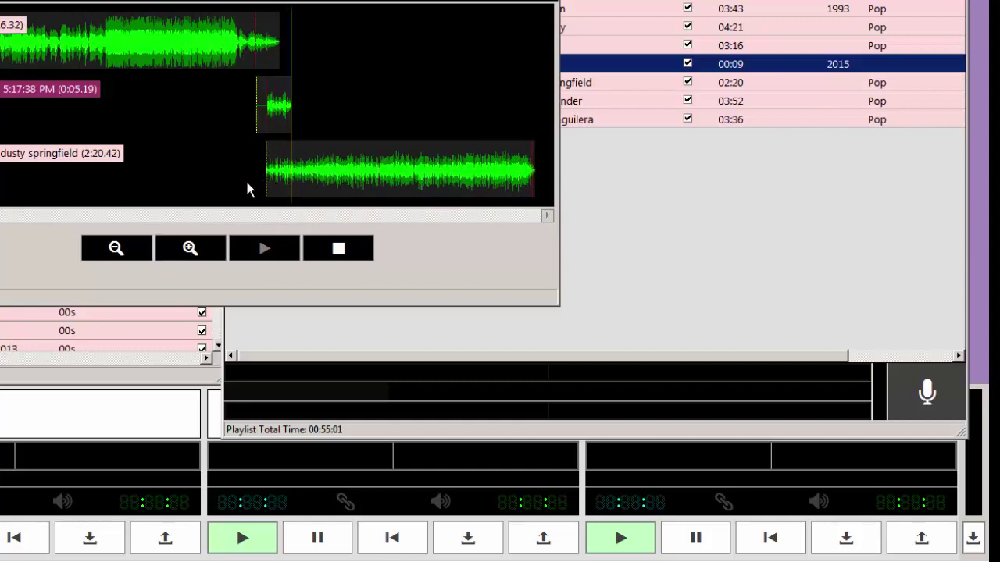
{"action": "left_click", "coordinate": [328, 245]}
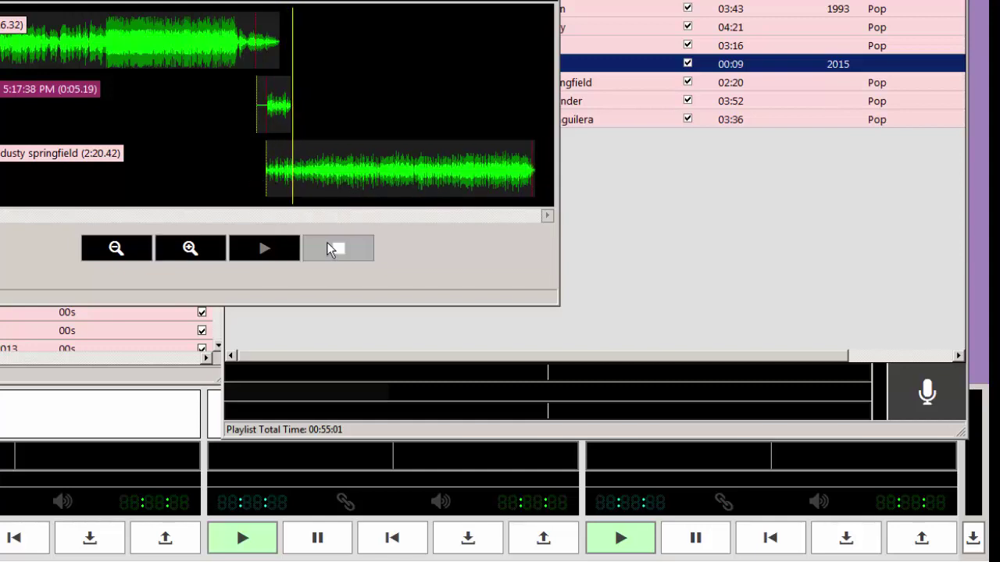
{"action": "left_click", "coordinate": [250, 183]}
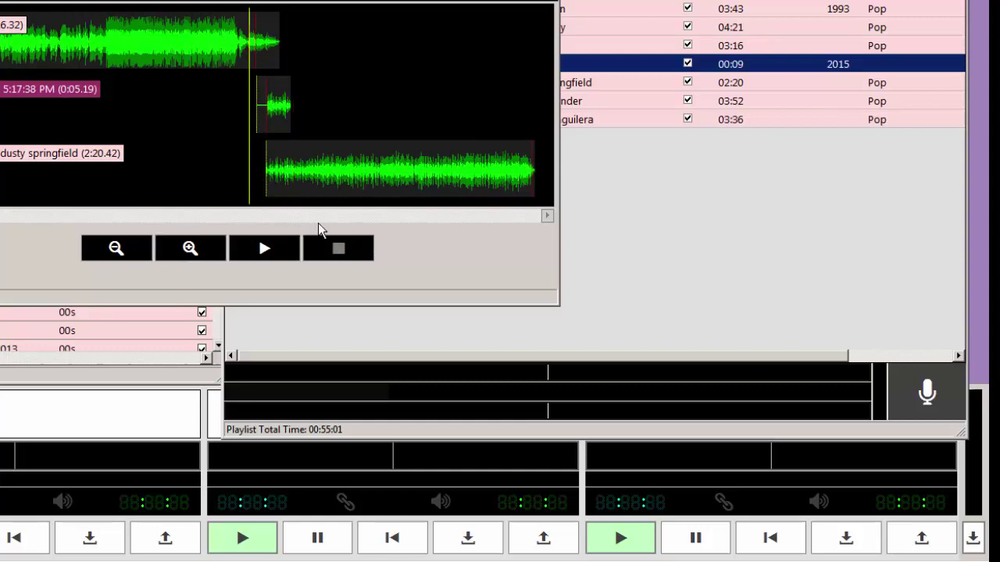
{"action": "left_click", "coordinate": [275, 250]}
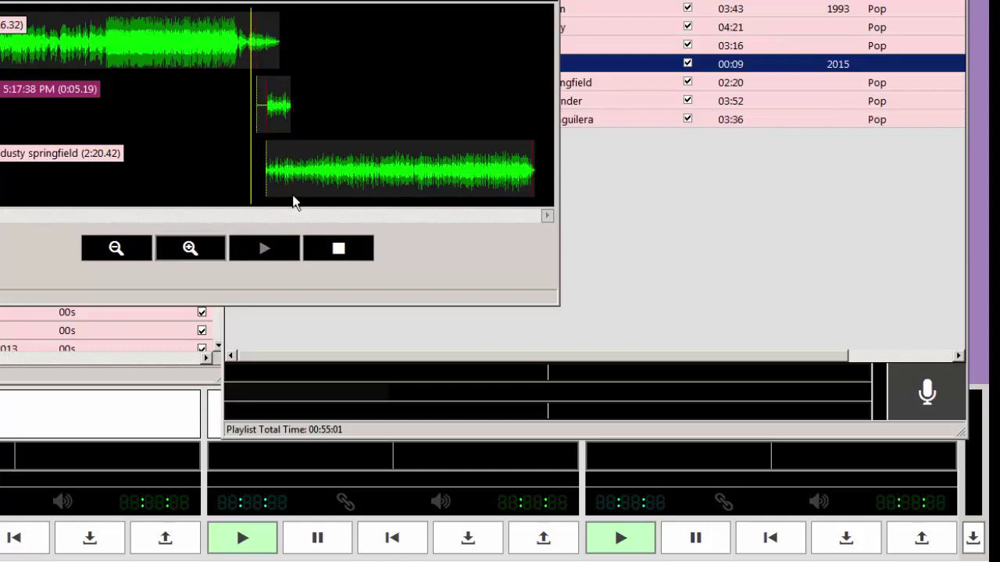
{"action": "left_click_drag", "start_coordinate": [317, 167], "coordinate": [306, 167]}
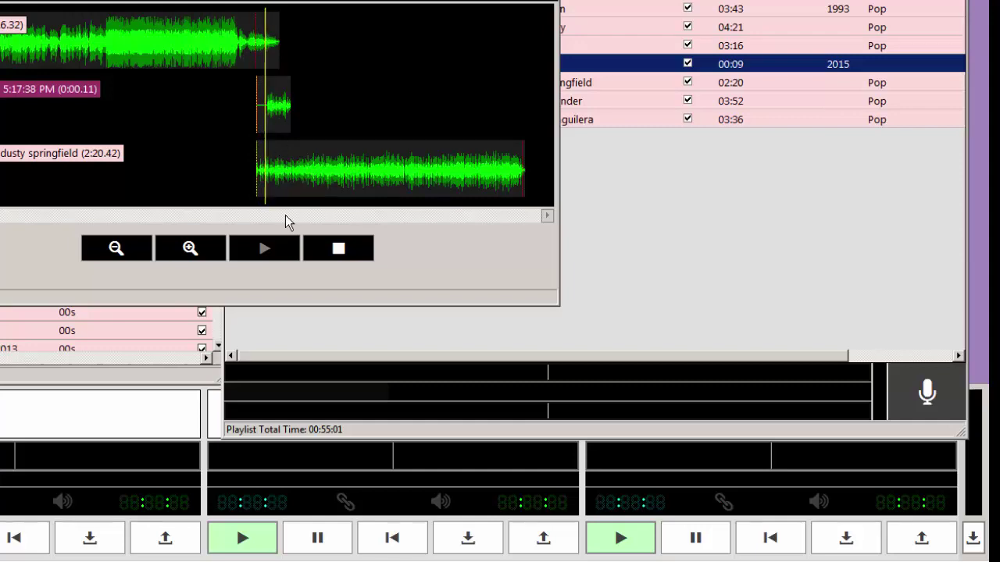
{"action": "left_click", "coordinate": [324, 252]}
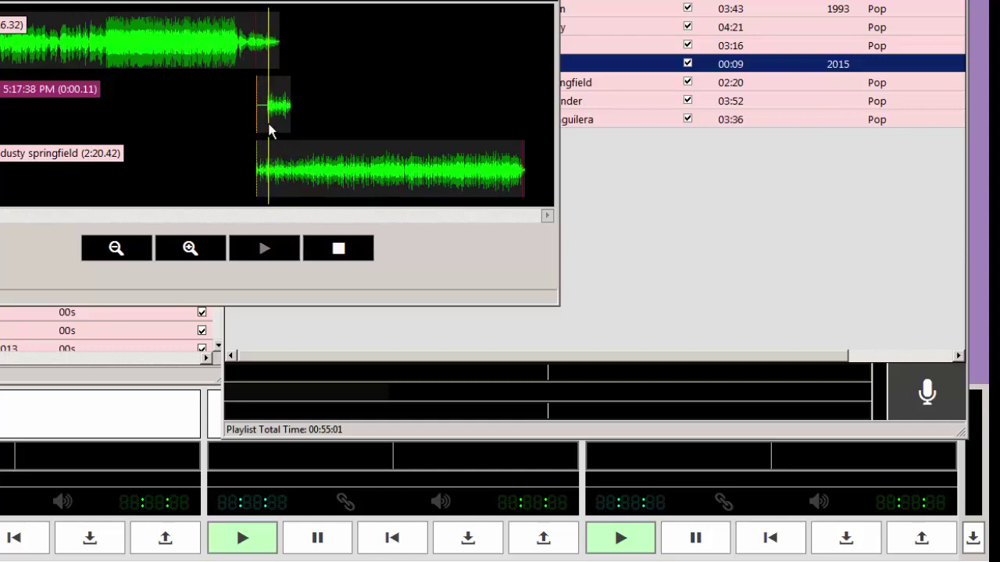
{"action": "left_click", "coordinate": [323, 252]}
{"action": "left_click", "coordinate": [239, 127]}
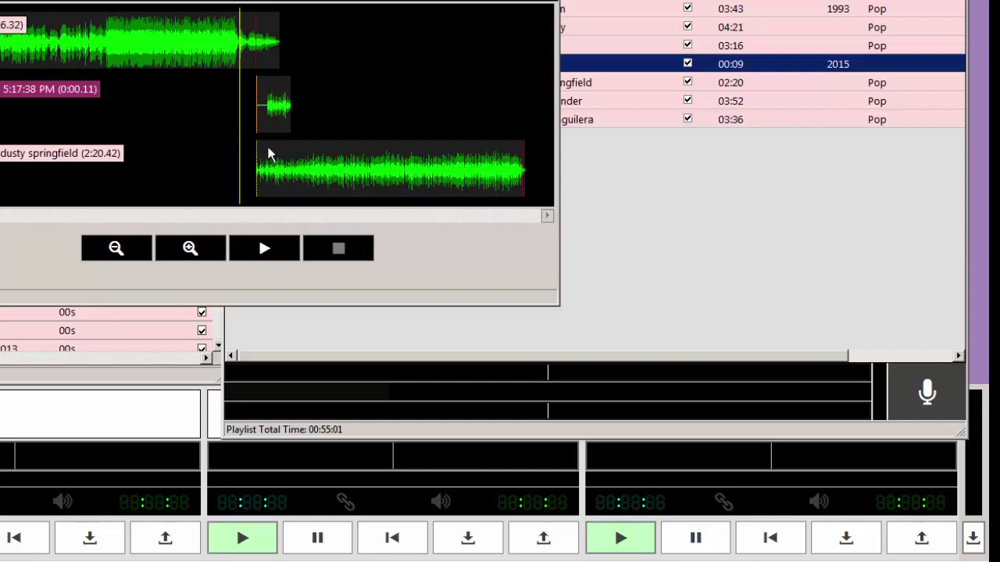
- Save the segue with the voice track at 18:05:32 and son of preacher man at 18:05:41
{"action": "left_click_drag", "start_coordinate": [266, 115], "coordinate": [257, 115]}
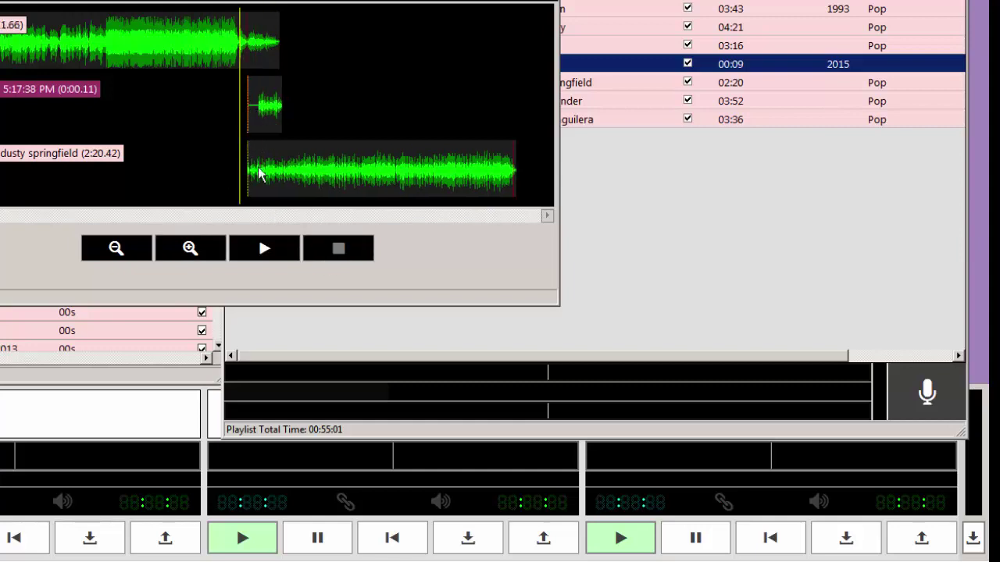
{"action": "left_click_drag", "start_coordinate": [285, 184], "coordinate": [299, 184]}
{"action": "left_click", "coordinate": [264, 248]}
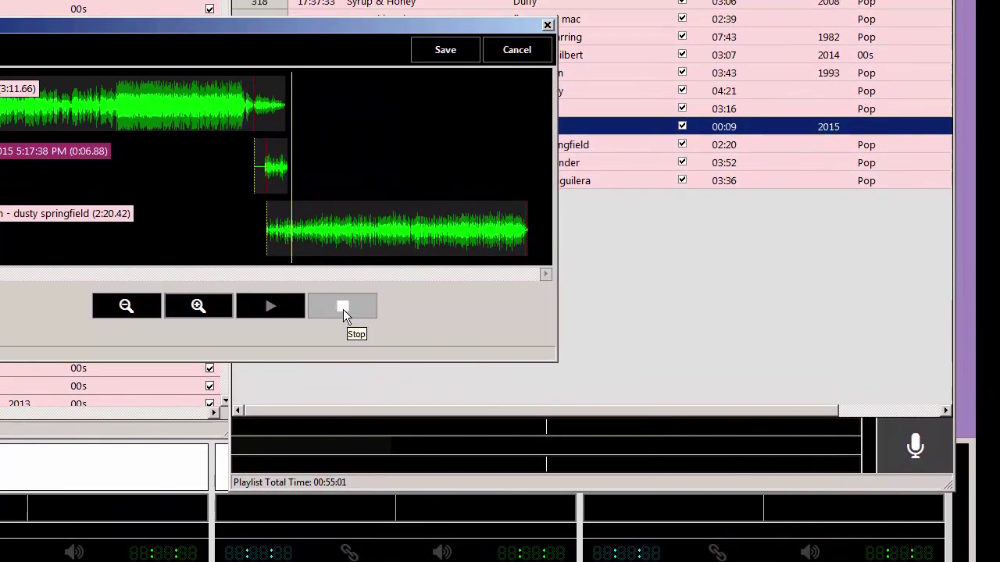
{"action": "left_click", "coordinate": [343, 312]}
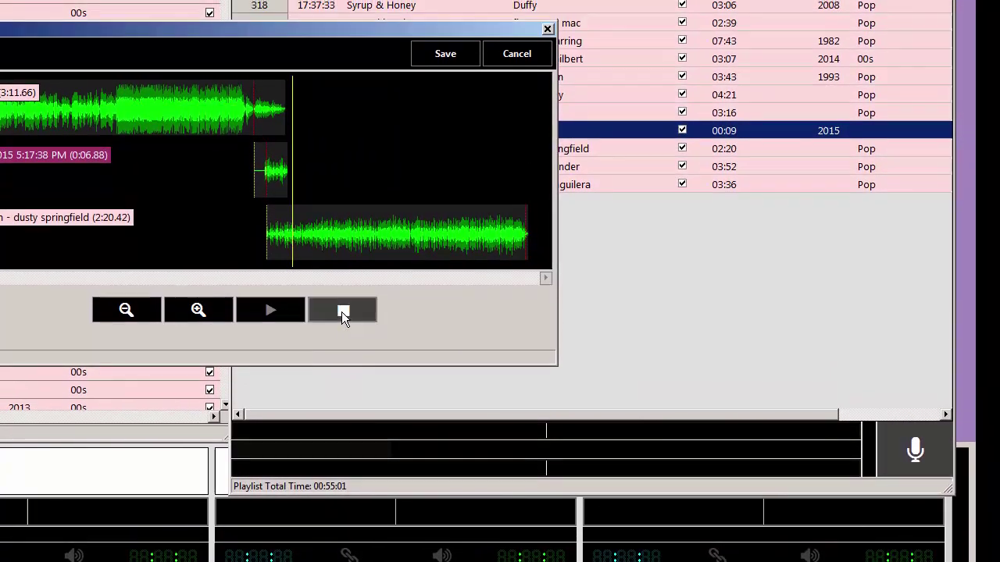
{"action": "left_click", "coordinate": [446, 54]}
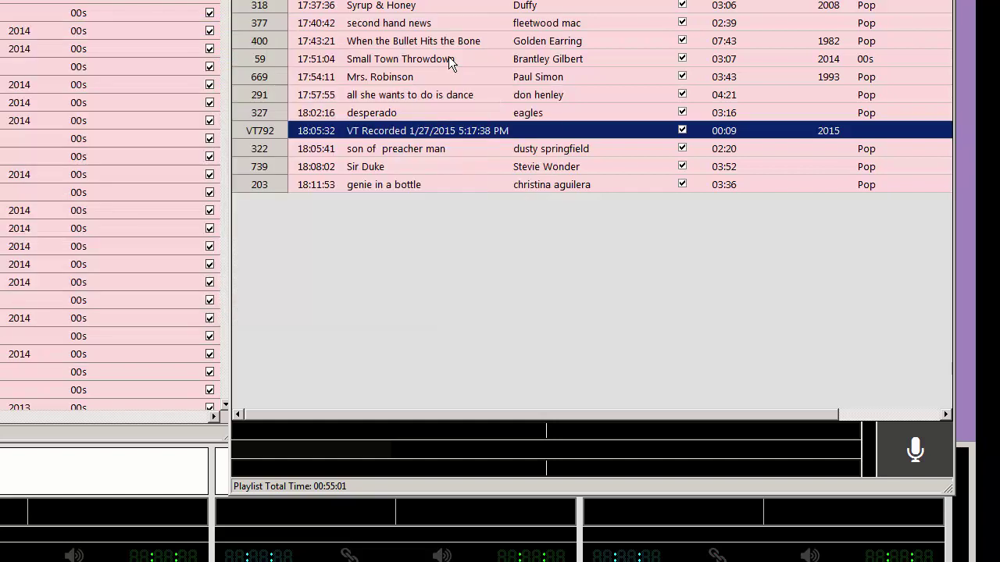